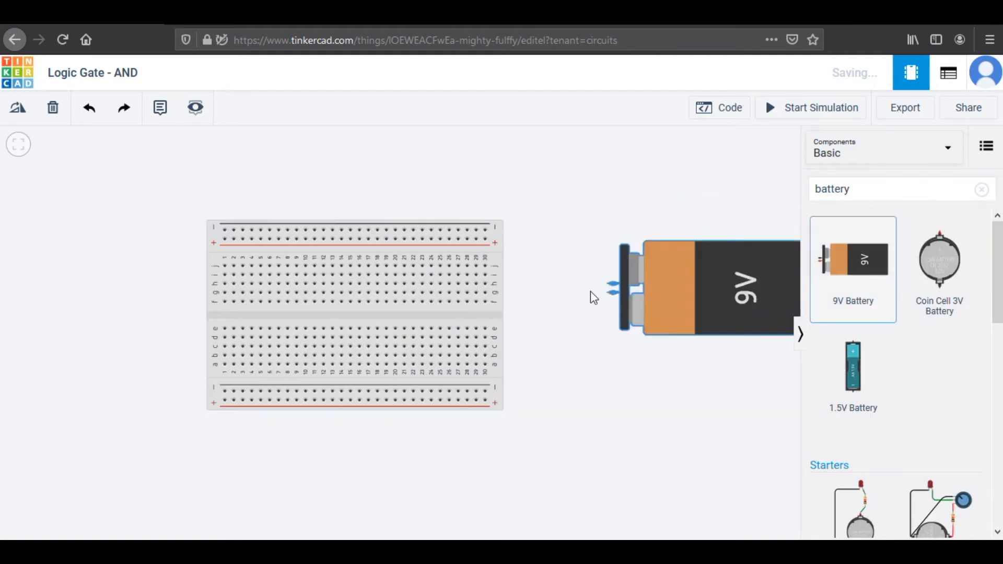
Stand the 9V battery upright beside the breadboard and connect its positive terminal to the upper positive rail with a red wire.
click(561, 257)
scroll(549, 237, up, 5)
drag(540, 238, 502, 238)
click(392, 239)
click(540, 240)
click(540, 268)
click(674, 173)
click(662, 212)
Connect the battery's negative terminal to the upper negative rail at column 30 with a black wire.
click(392, 220)
click(559, 220)
click(558, 268)
click(673, 173)
scroll(702, 221, down, 3)
drag(702, 221, 723, 208)
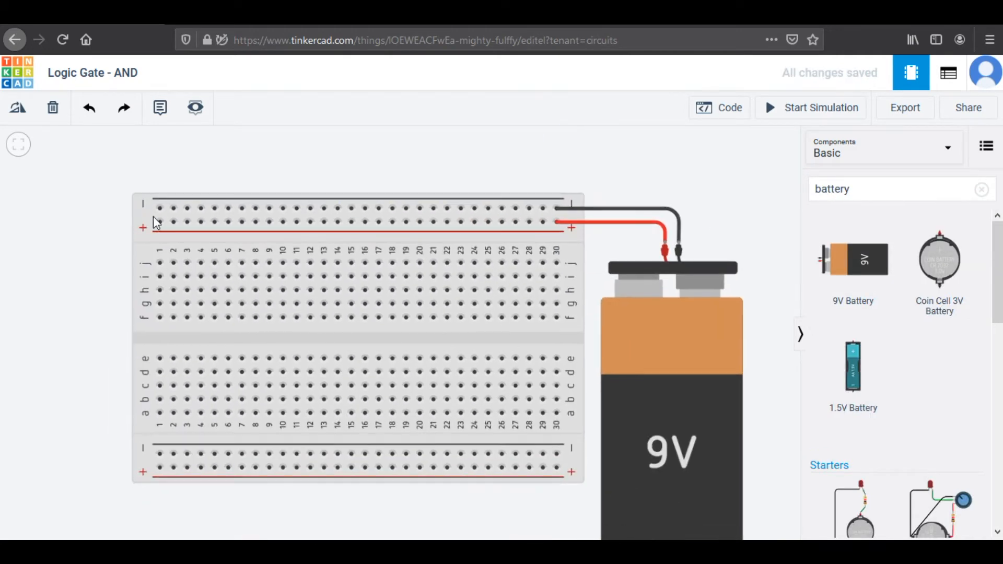
Join the upper and lower negative rails at column 1 with a black wire.
click(160, 208)
click(160, 454)
click(716, 173)
click(674, 193)
Join the upper and lower positive rails at column 2 with a red wire.
click(173, 223)
click(173, 468)
click(715, 173)
click(666, 211)
click(597, 188)
drag(97, 221, 93, 210)
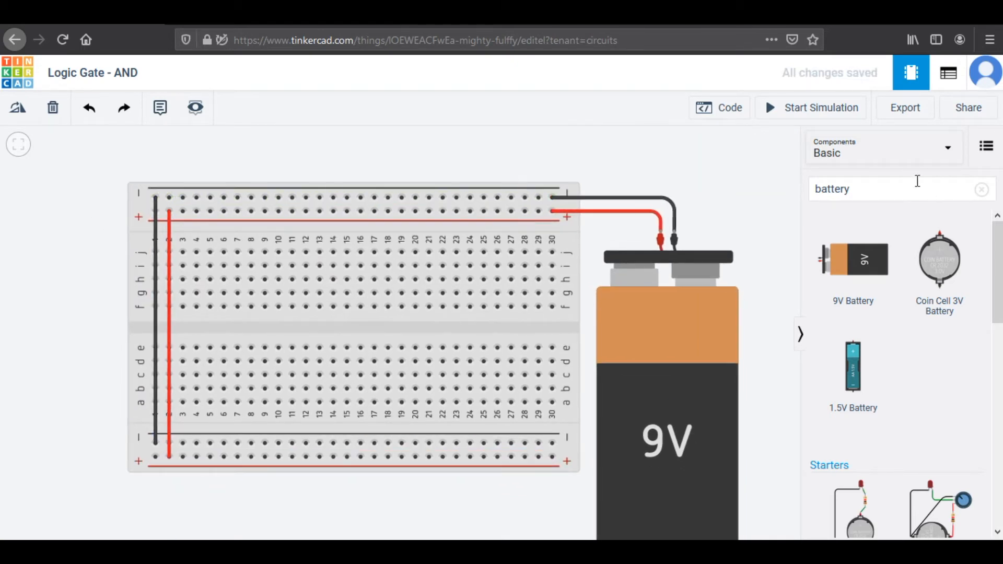
Find the NPN transistor among the components and place it in row j, columns 9 to 11.
click(915, 190)
text(transistor)
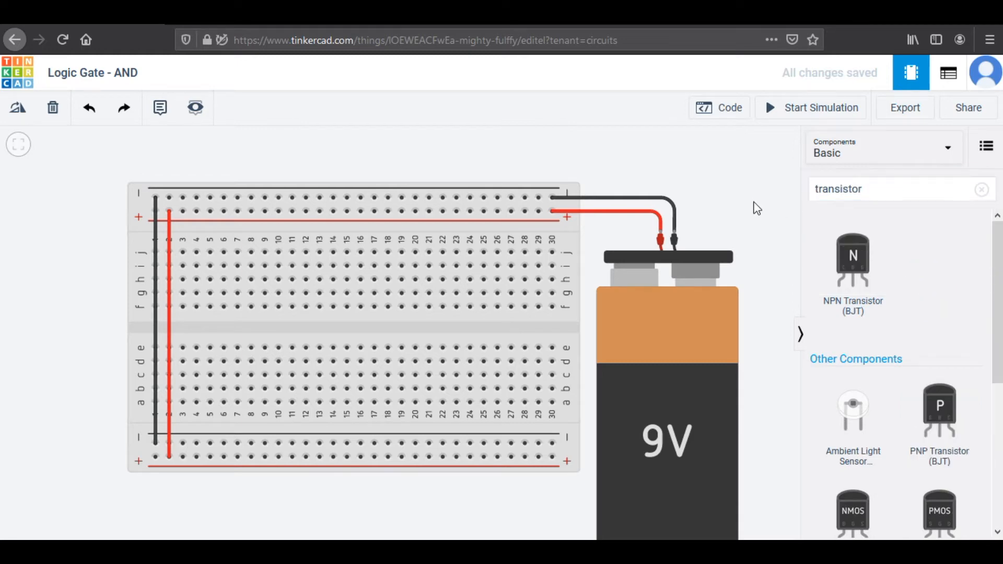
drag(852, 259, 277, 245)
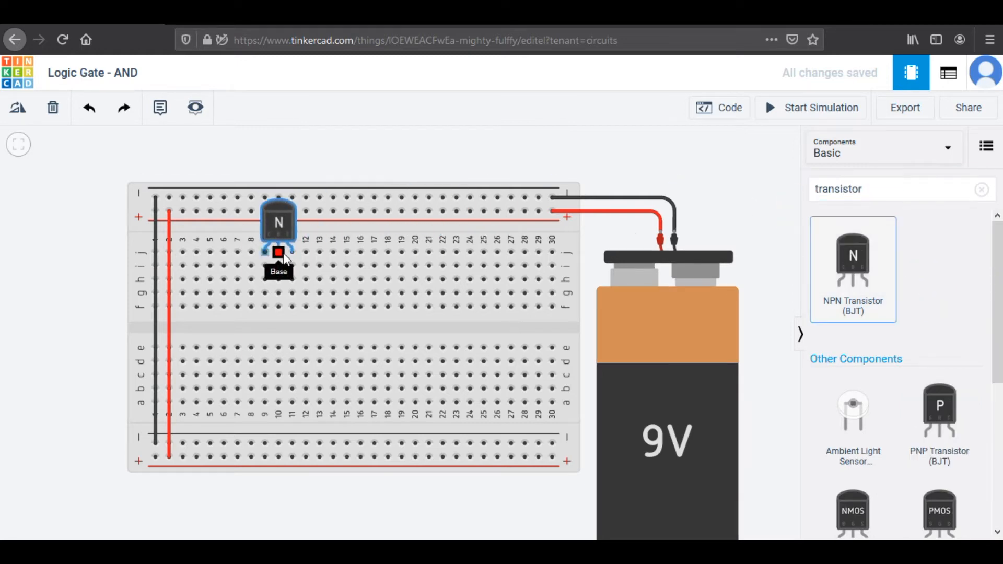
click(779, 234)
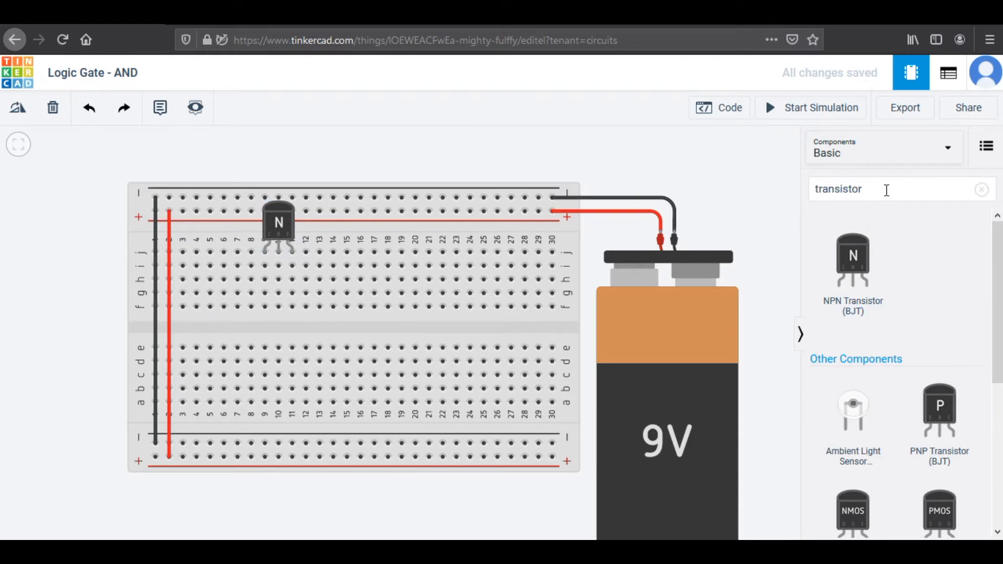
Find the LED among the components and place it in row j, columns 6 and 7.
click(886, 190)
text(led)
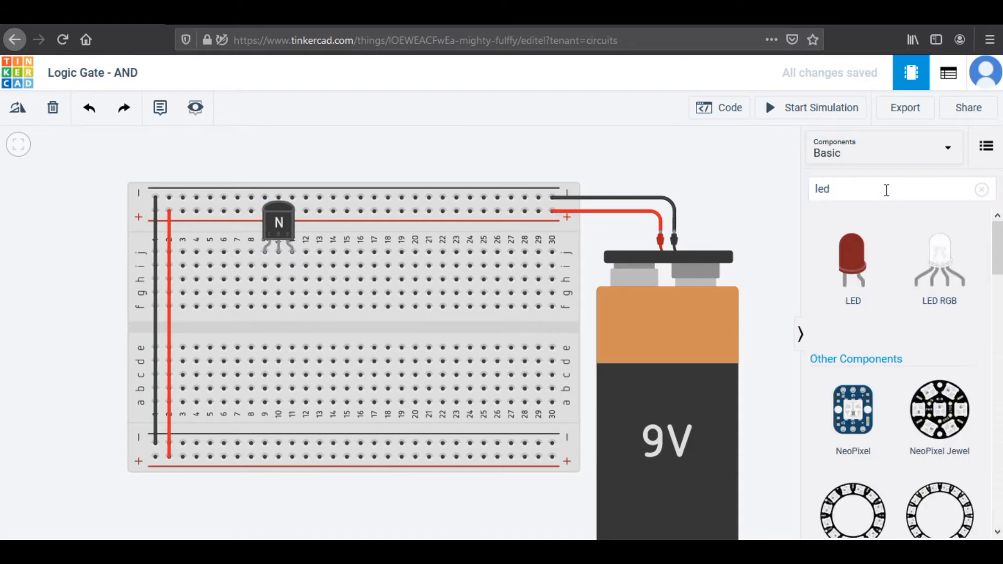
drag(860, 259, 228, 240)
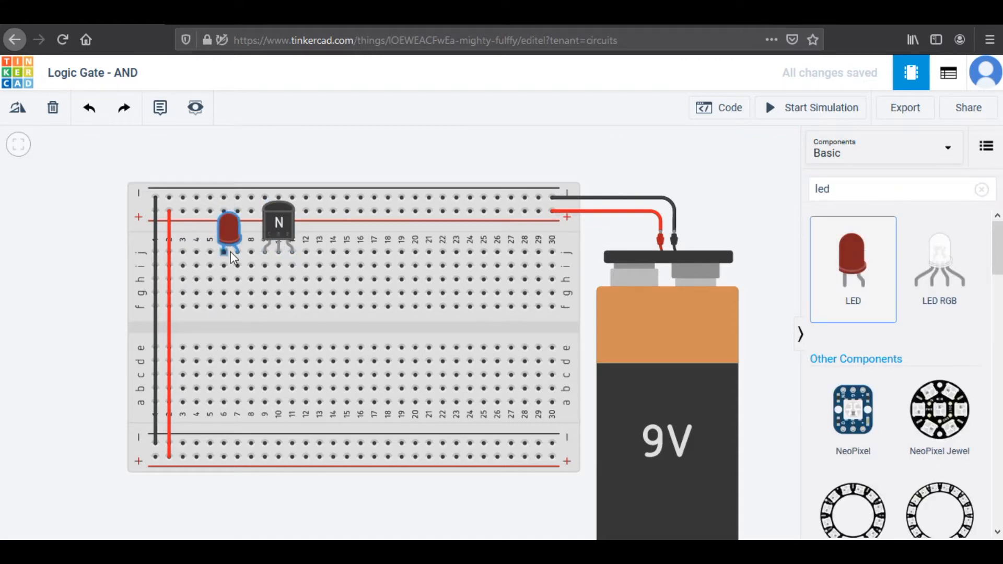
Find the slideswitch among the components and place it in row d, columns 10 to 12.
click(886, 197)
text(switch)
drag(940, 261, 293, 369)
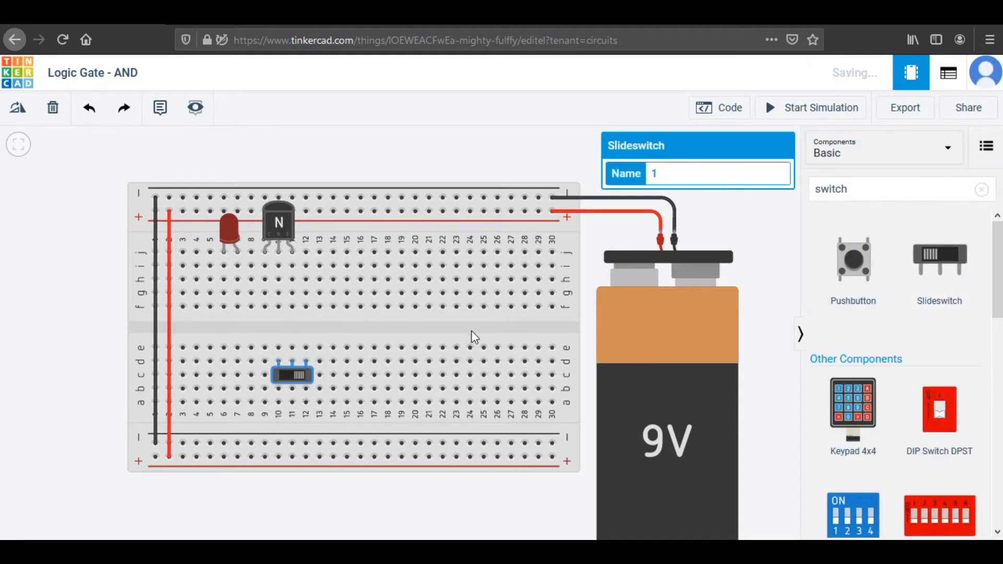
Find the resistor among the components and place it across the breadboard's centre gap at column 15.
click(857, 197)
text(resis)
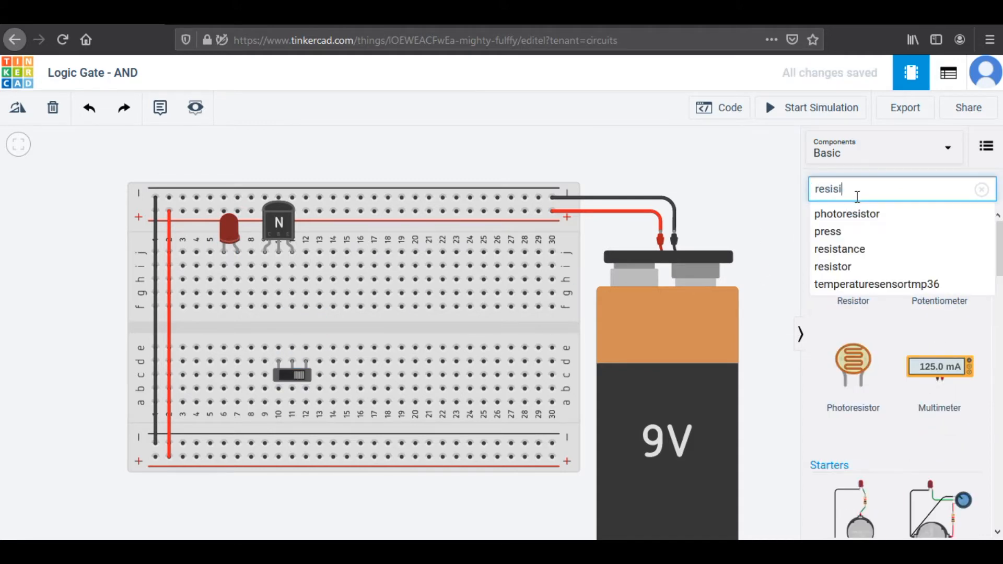
drag(853, 261, 346, 319)
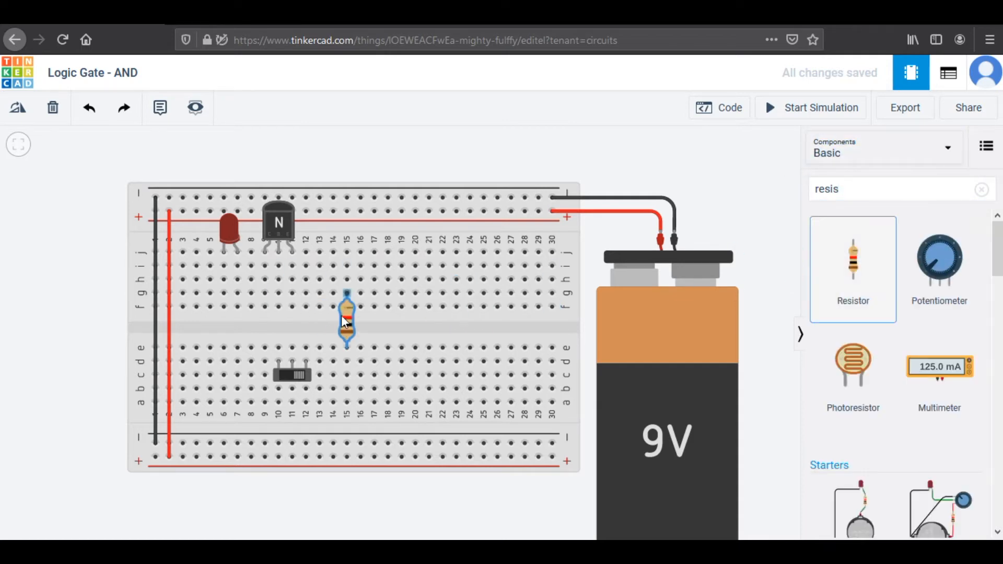
click(49, 269)
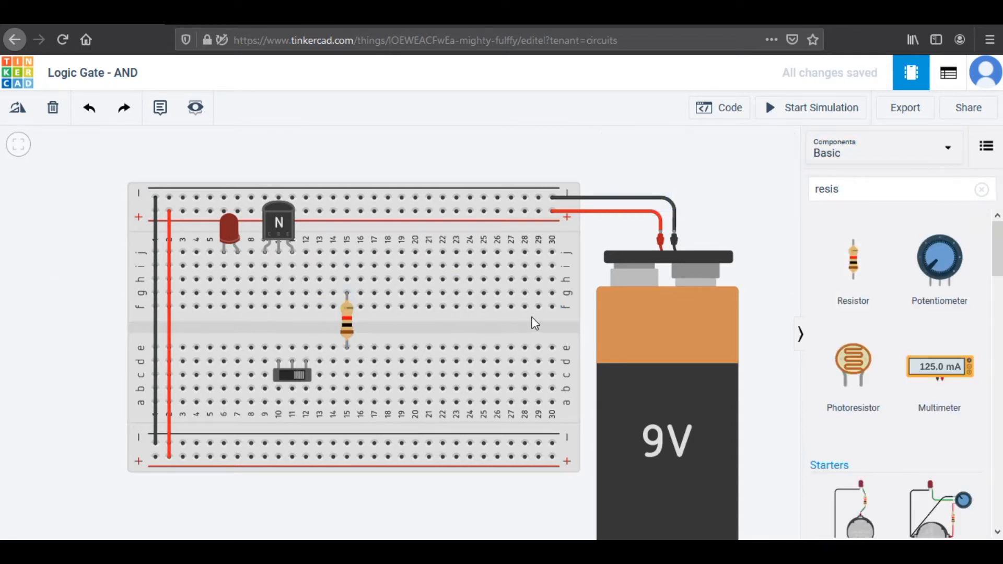
Move the resistor to column 7, in line with the LED's anode and still bridging the centre gap.
scroll(591, 286, up, 1)
scroll(591, 286, up, 1)
drag(12, 291, 177, 284)
scroll(77, 282, up, 1)
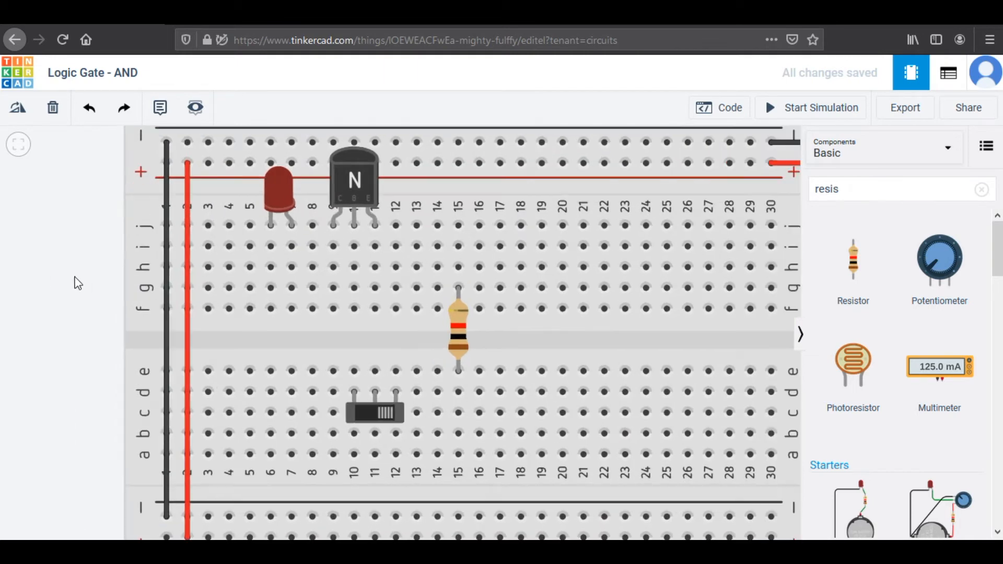
drag(77, 282, 64, 281)
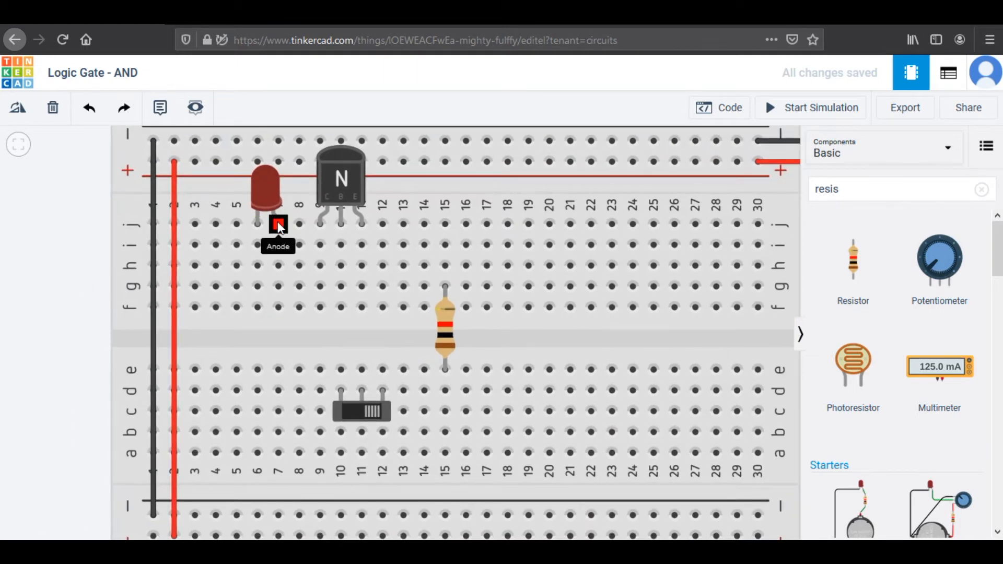
drag(445, 327, 278, 326)
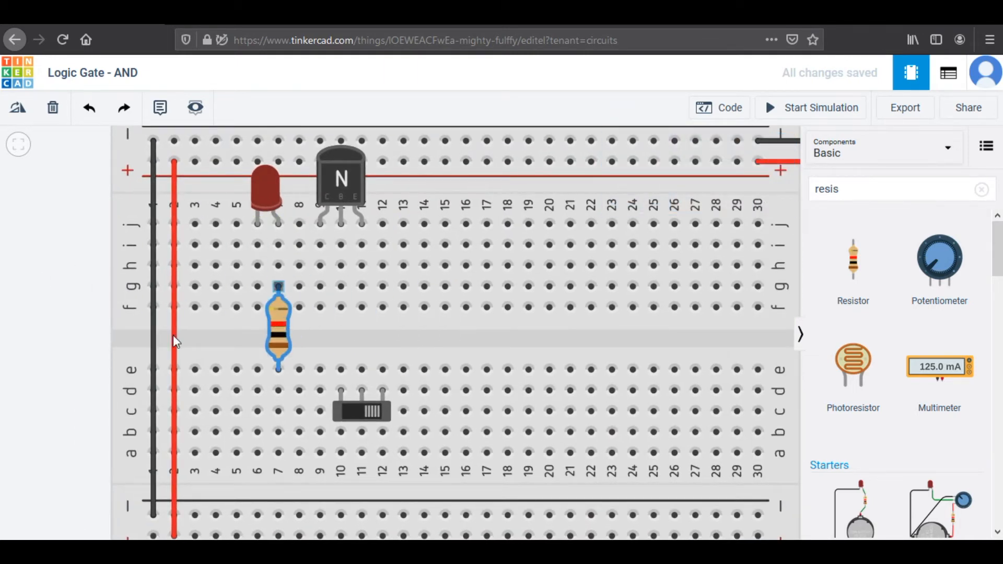
Set the column 7 resistor's resistance to 500 Ω.
scroll(73, 330, down, 3)
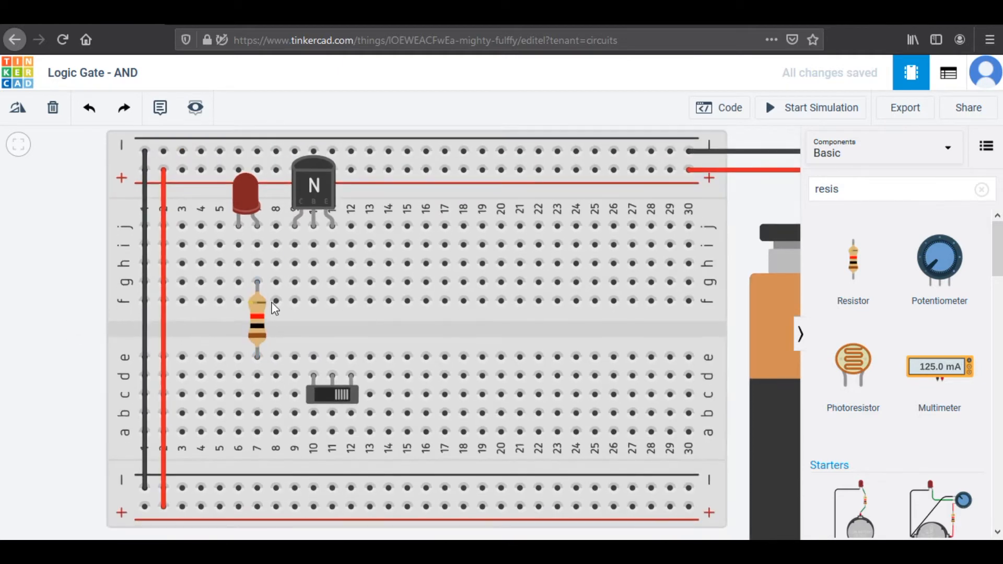
click(255, 329)
click(674, 199)
text(500)
click(774, 199)
click(764, 293)
click(750, 250)
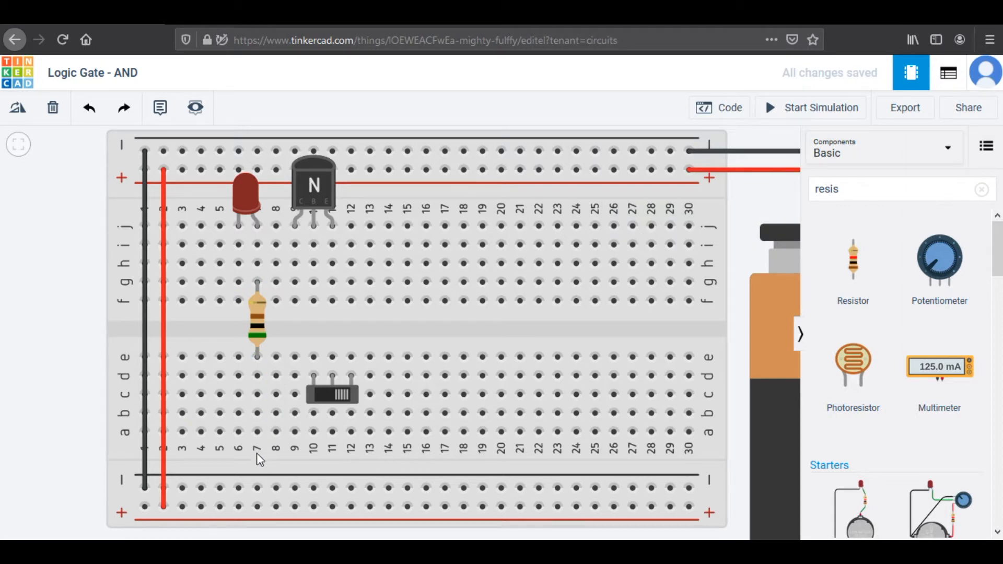
Connect hole a7 below the resistor to the lower positive rail with a red wire.
click(257, 431)
click(257, 506)
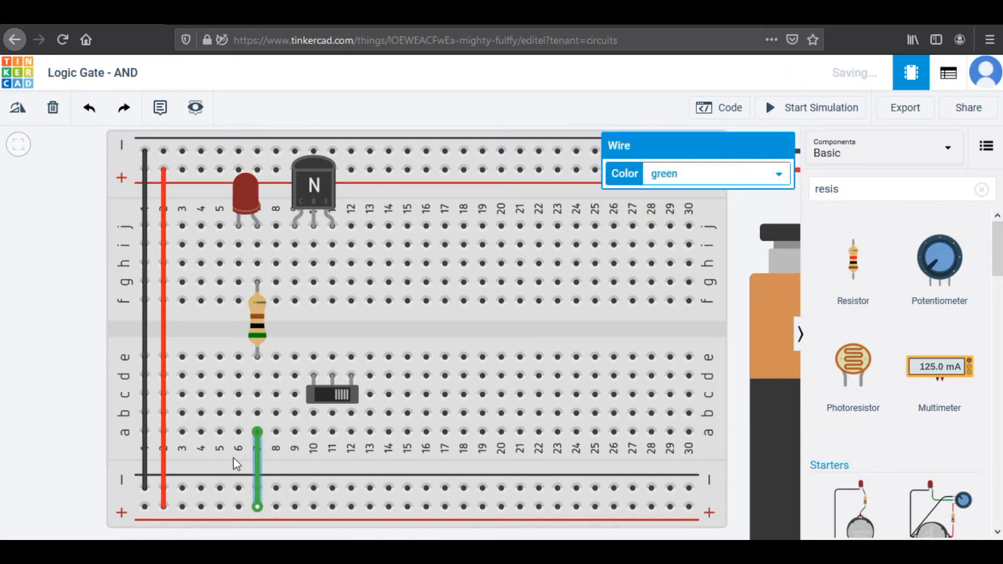
click(672, 175)
click(705, 212)
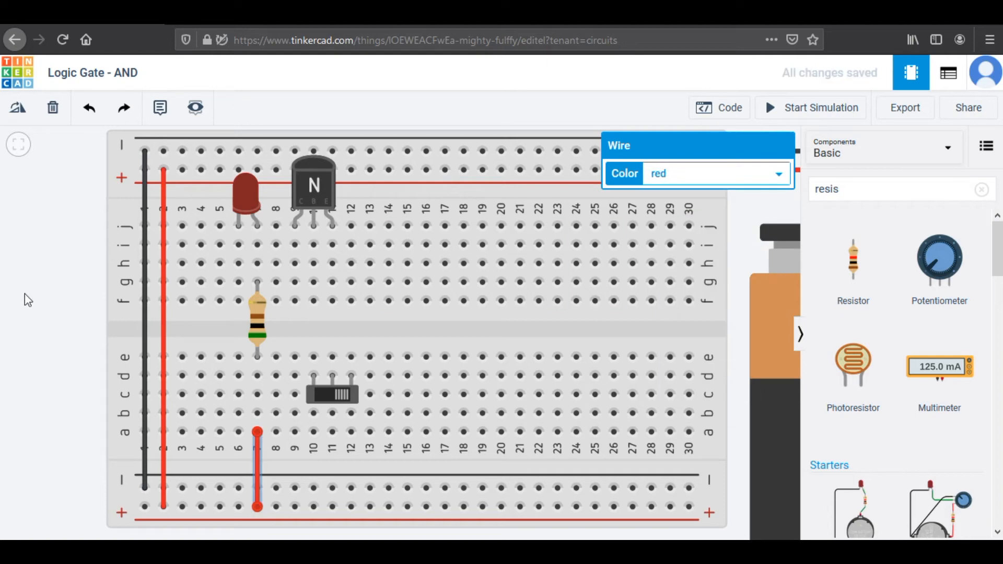
click(43, 283)
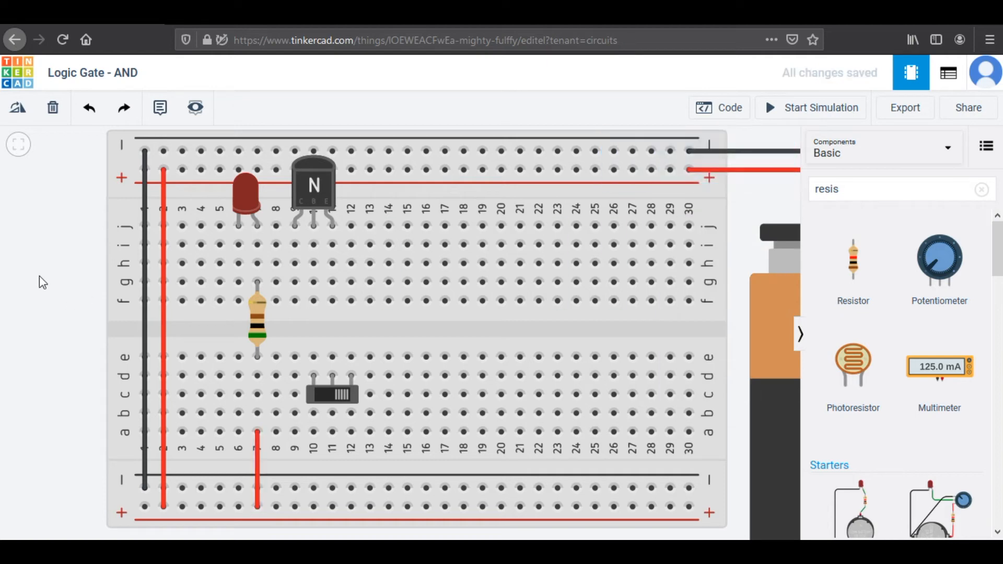
Connect the LED's cathode at i6 to the transistor's collector at i9 with an orange wire.
click(239, 246)
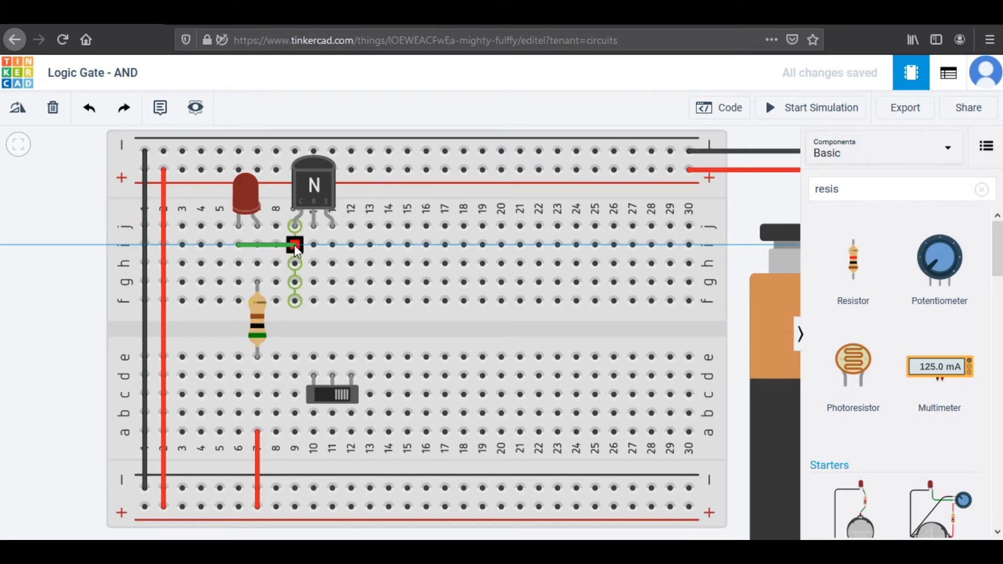
click(294, 245)
click(731, 179)
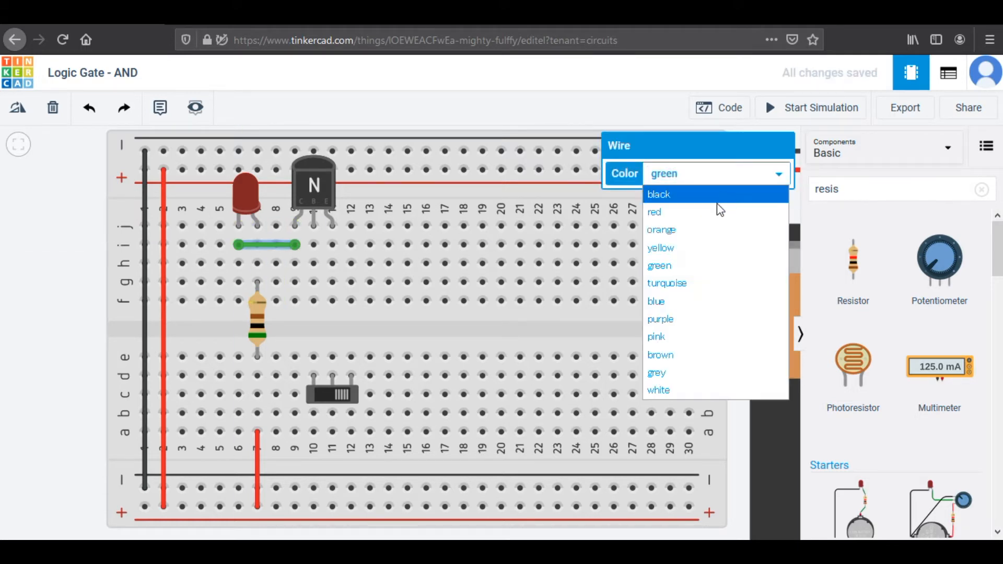
click(716, 230)
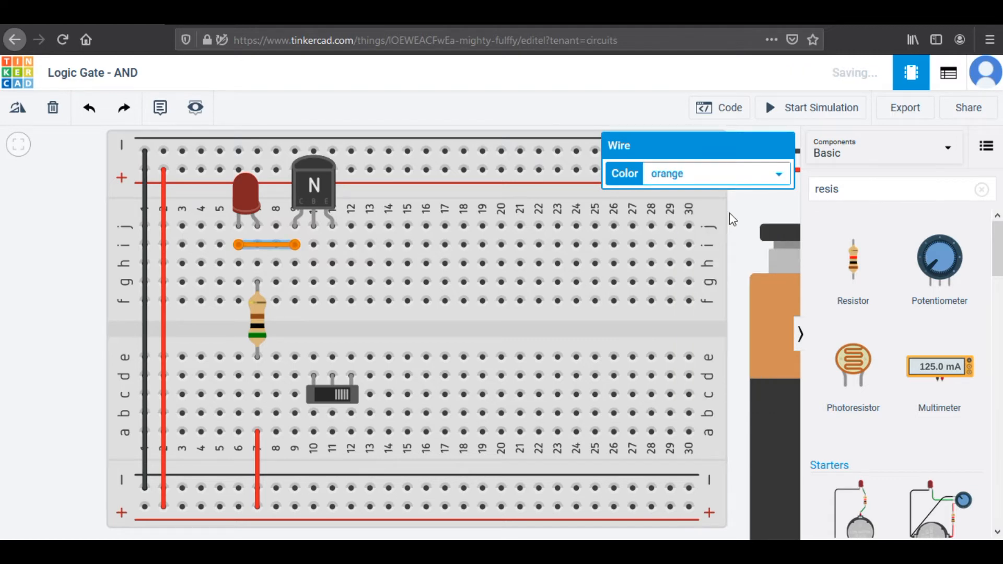
click(363, 187)
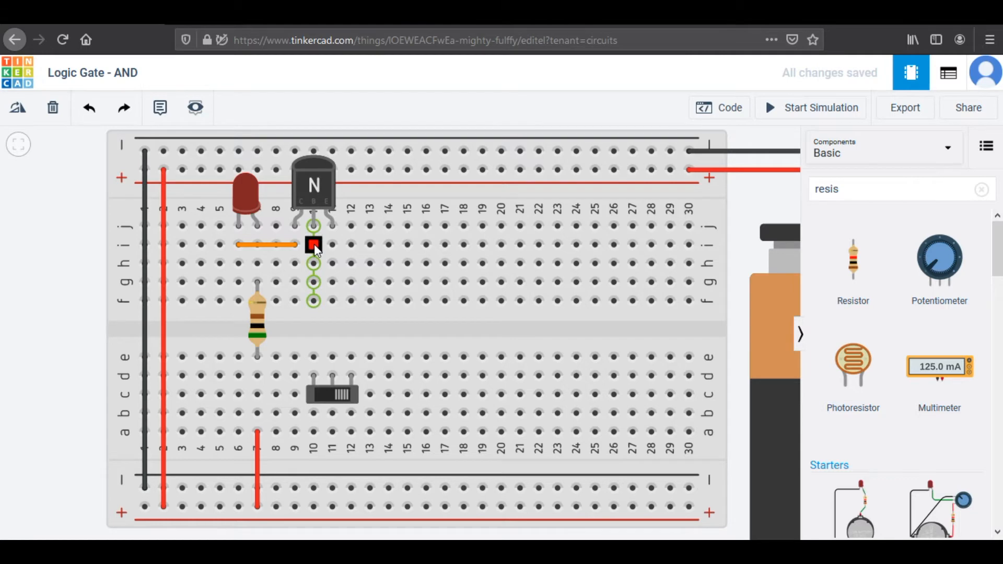
Duplicate the 500 Ω resistor and place the copy across the centre gap at column 10, in line with the transistor's base.
click(262, 312)
key(ctrl+d)
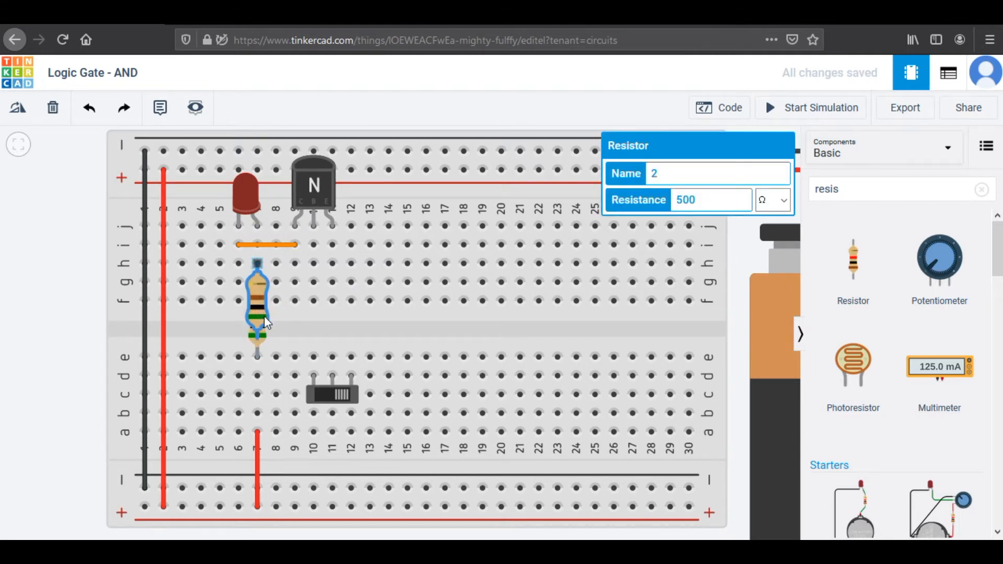
drag(265, 320, 318, 331)
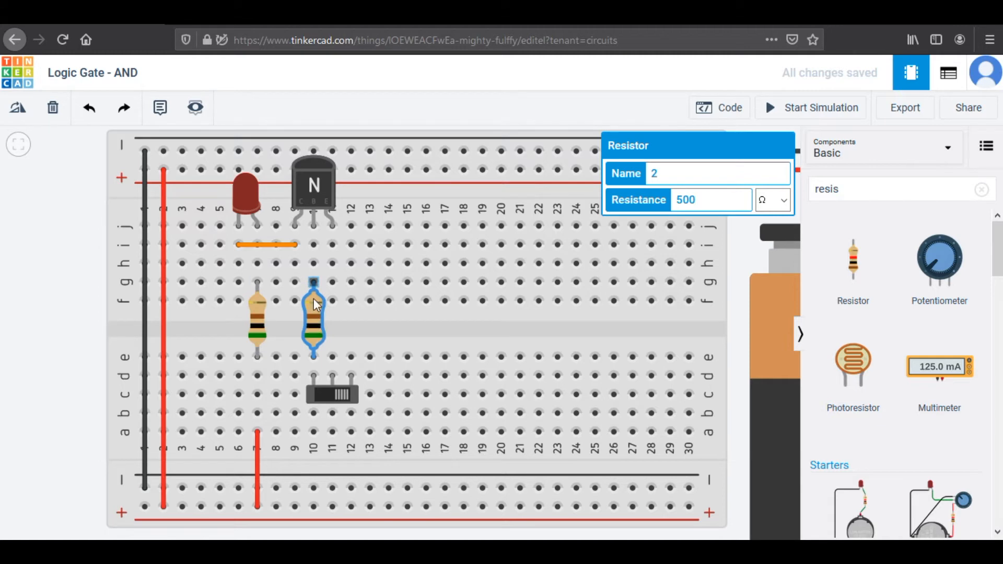
click(64, 291)
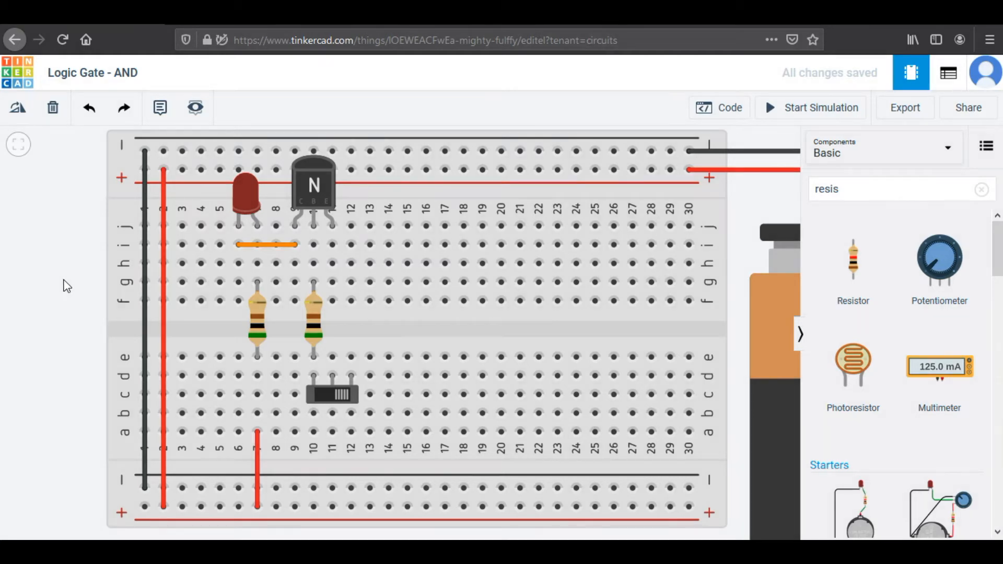
Copy the column 10 resistor, place it from b10 to the lower negative rail, and set it to 10 kΩ.
click(315, 321)
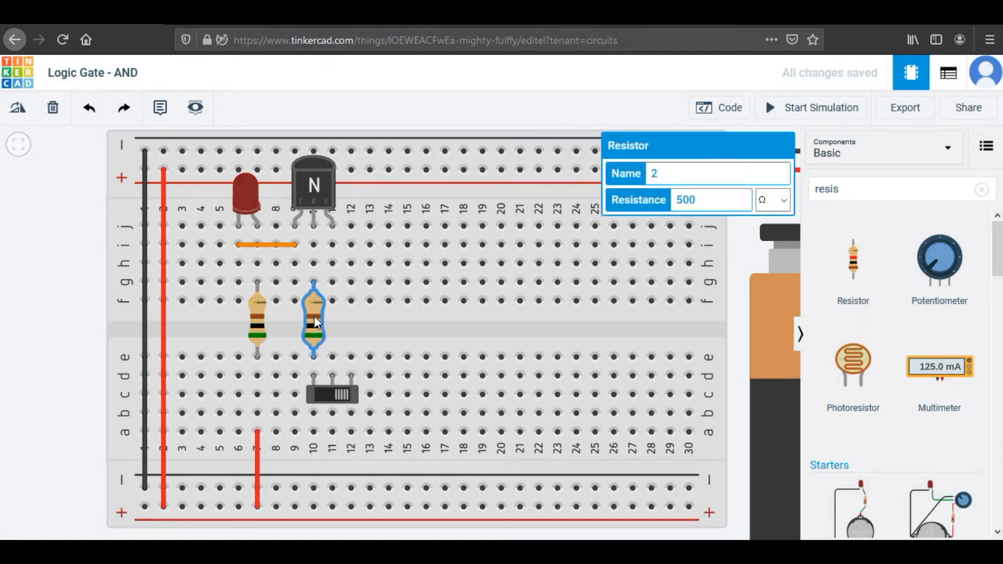
key(ctrl+v)
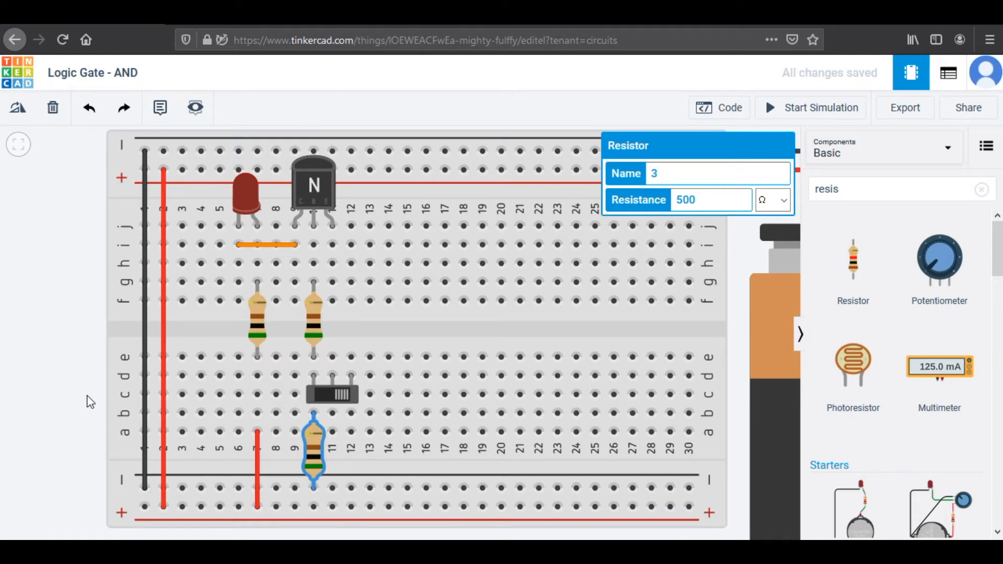
drag(703, 202, 664, 199)
text(10)
click(773, 201)
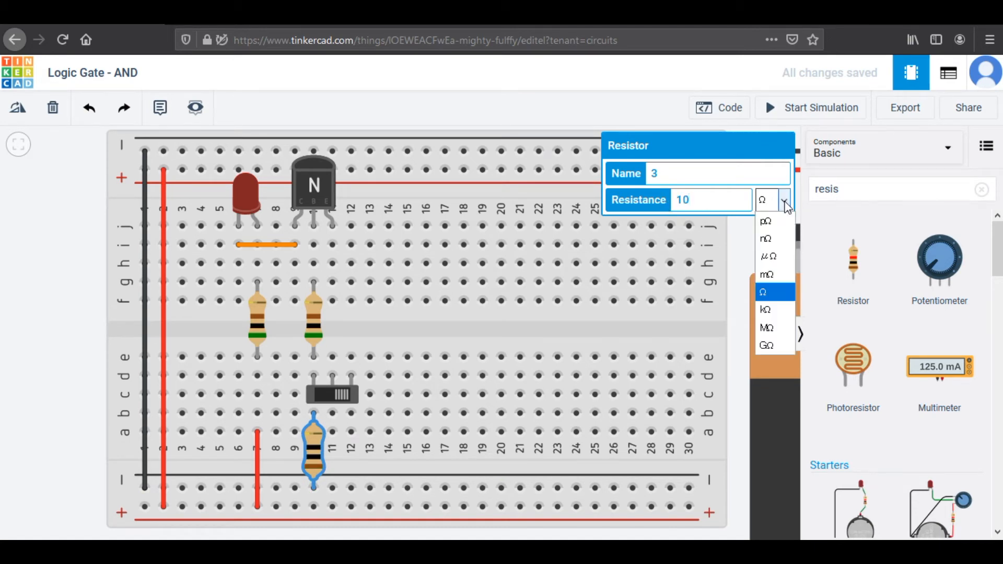
click(760, 309)
click(735, 265)
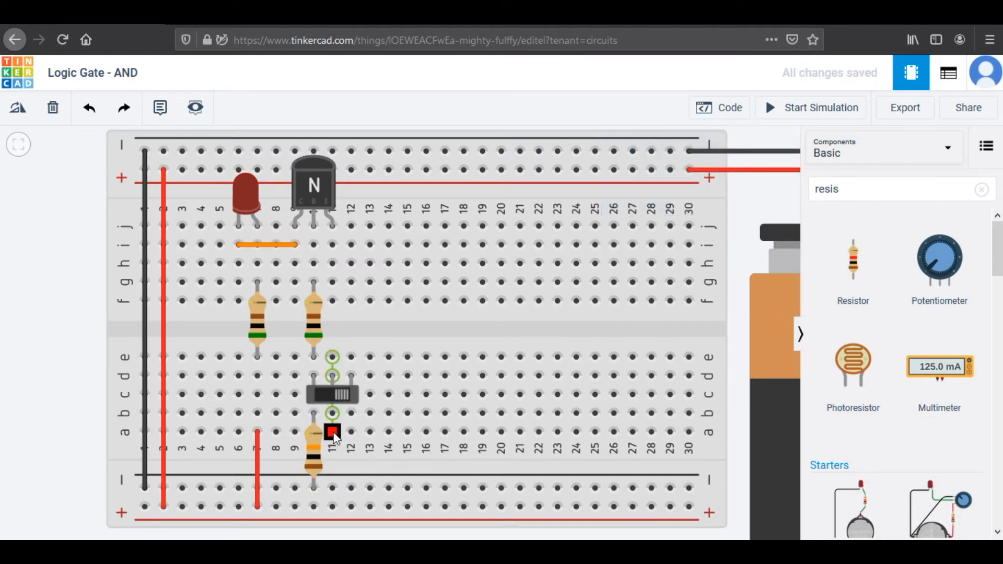
Connect the slideswitch's middle pin column at a11 to the lower positive rail with a red wire.
click(332, 432)
click(332, 506)
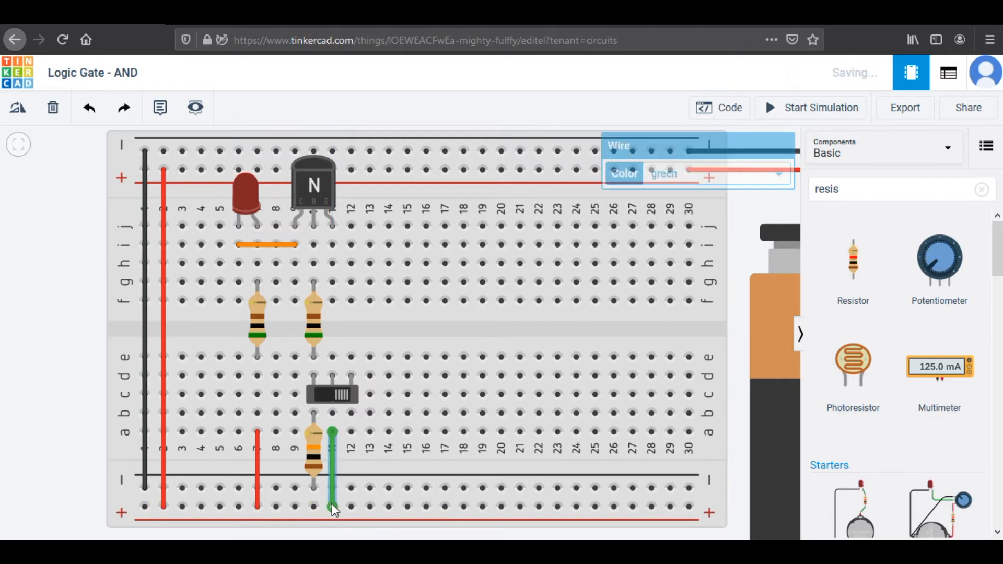
click(694, 175)
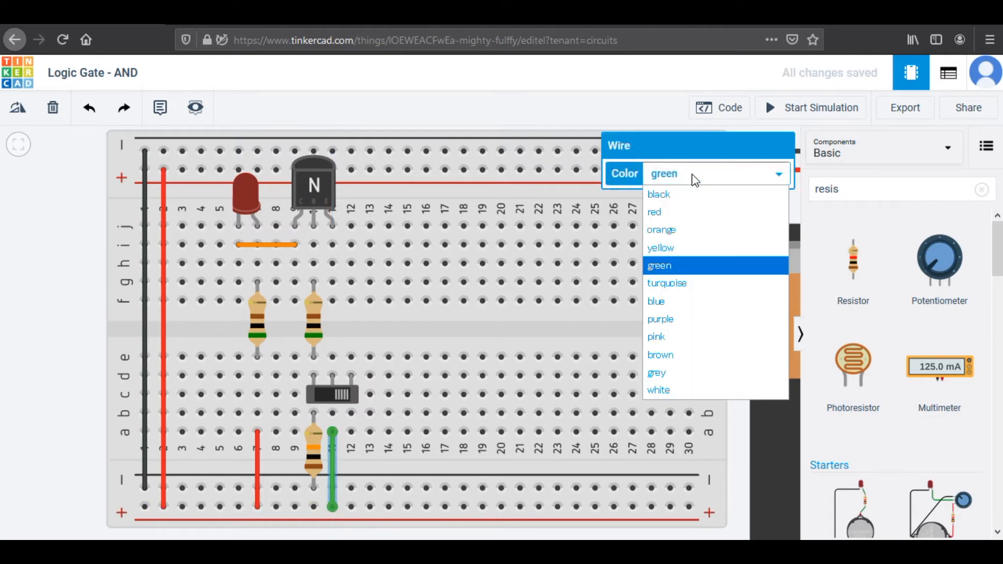
click(694, 213)
click(17, 244)
drag(37, 232, 40, 233)
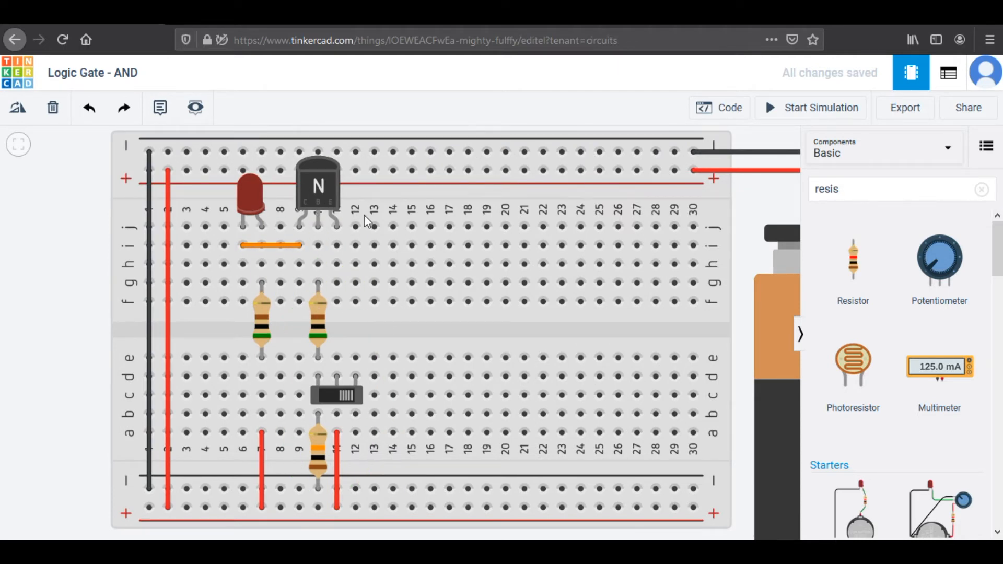
Copy the NPN transistor and place the copy in row j, columns 14 to 16.
click(340, 198)
key(ctrl+c)
key(ctrl+v)
drag(358, 172, 418, 214)
click(338, 334)
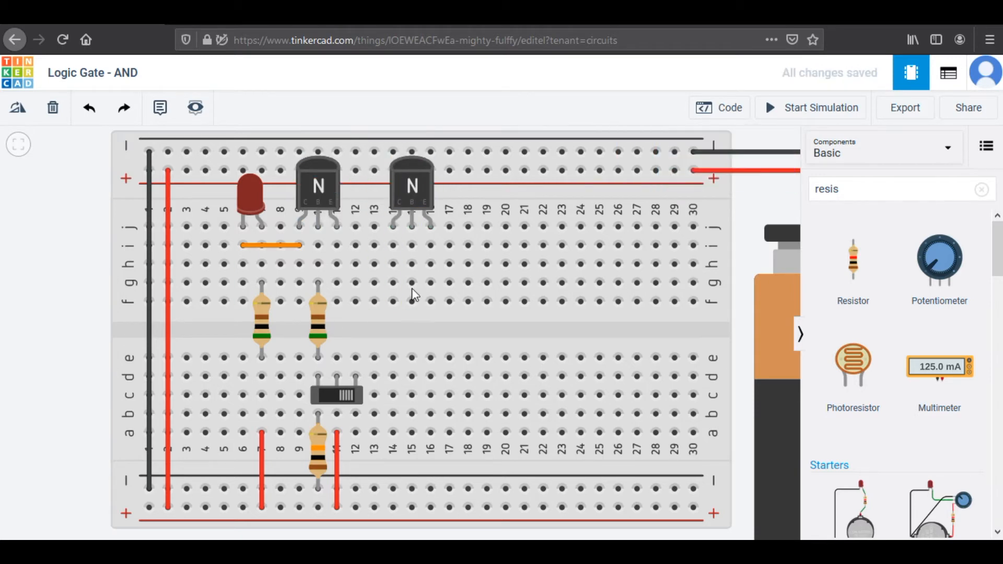
Copy the column 10 500 Ω resistor and place it across the centre gap at column 15, below the second transistor's base.
click(318, 324)
key(ctrl+c)
key(ctrl+v)
drag(341, 324, 417, 324)
Copy the slideswitch and place the copy in row d, columns 15 to 17.
click(342, 395)
key(ctrl+c)
key(ctrl+v)
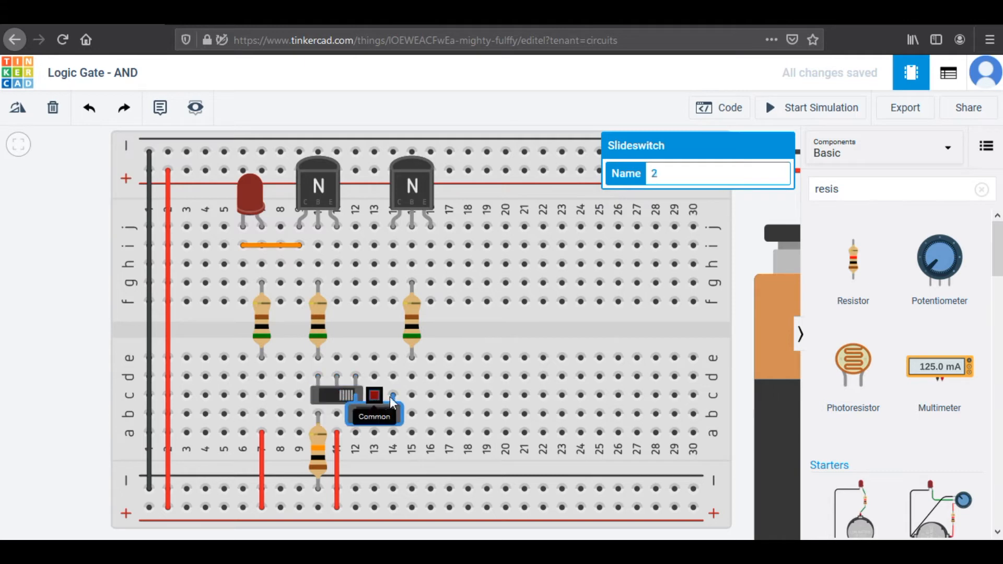
drag(379, 410, 435, 393)
Copy the 10 kΩ resistor below the first slideswitch and place the copy from b15 to the lower negative rail.
click(318, 445)
key(ctrl+c)
key(ctrl+v)
click(414, 431)
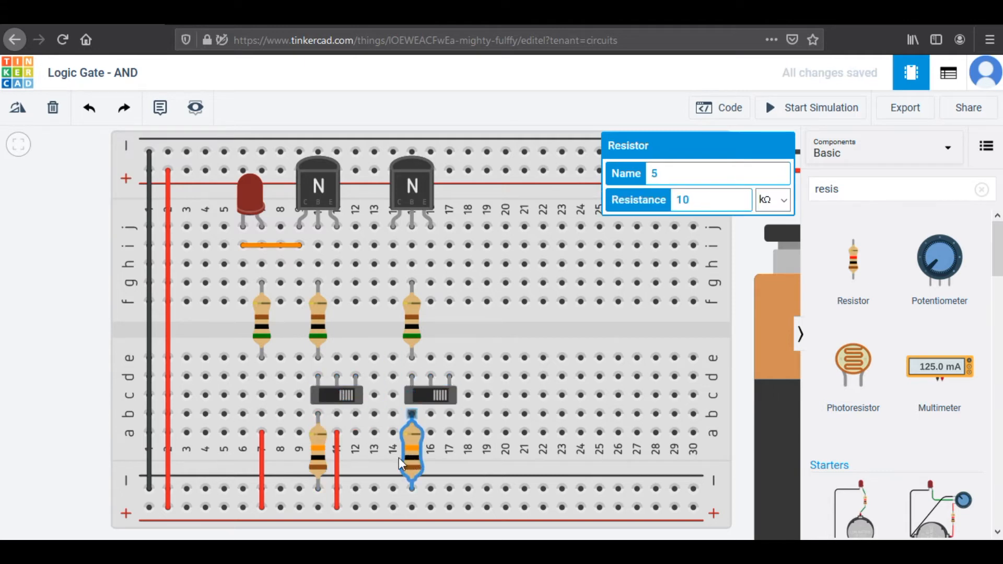
click(77, 334)
Connect the second slideswitch's middle pin column at a16 to the lower positive rail with a red wire.
click(431, 432)
click(430, 506)
click(690, 171)
click(697, 210)
click(760, 207)
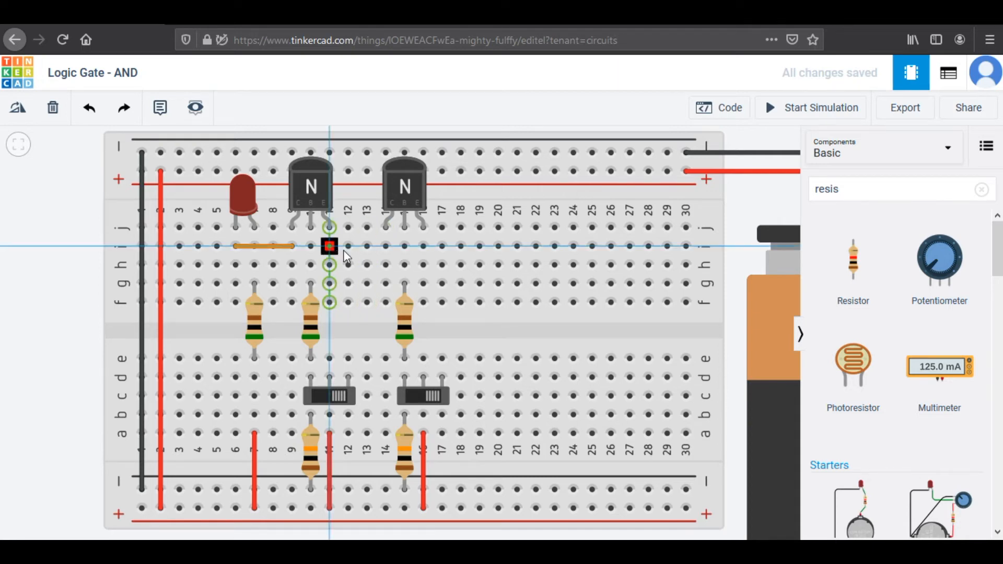
Connect the first transistor's emitter column at i11 to the second transistor's collector column at i14 with an orange wire.
click(329, 246)
click(385, 246)
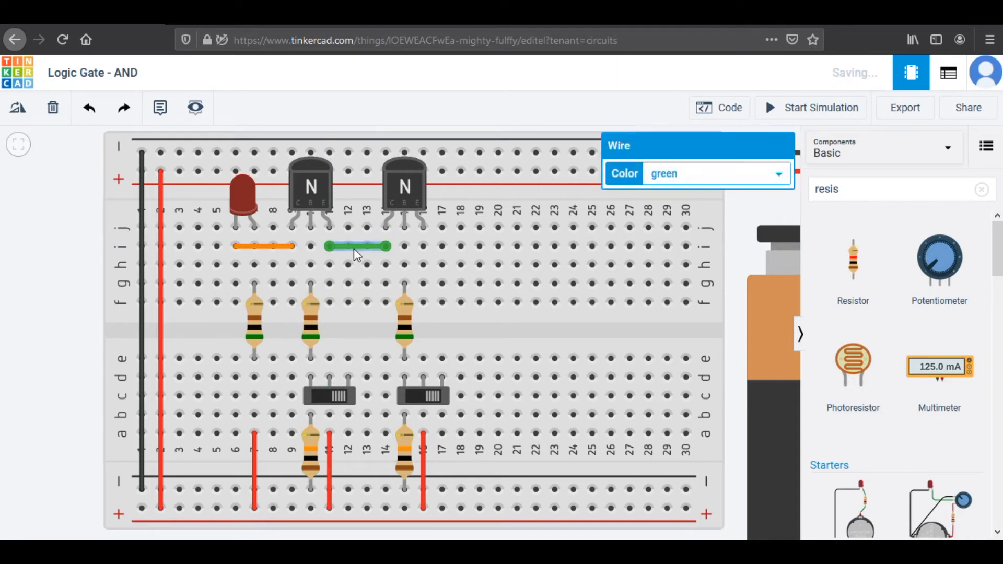
click(684, 178)
click(712, 229)
click(744, 213)
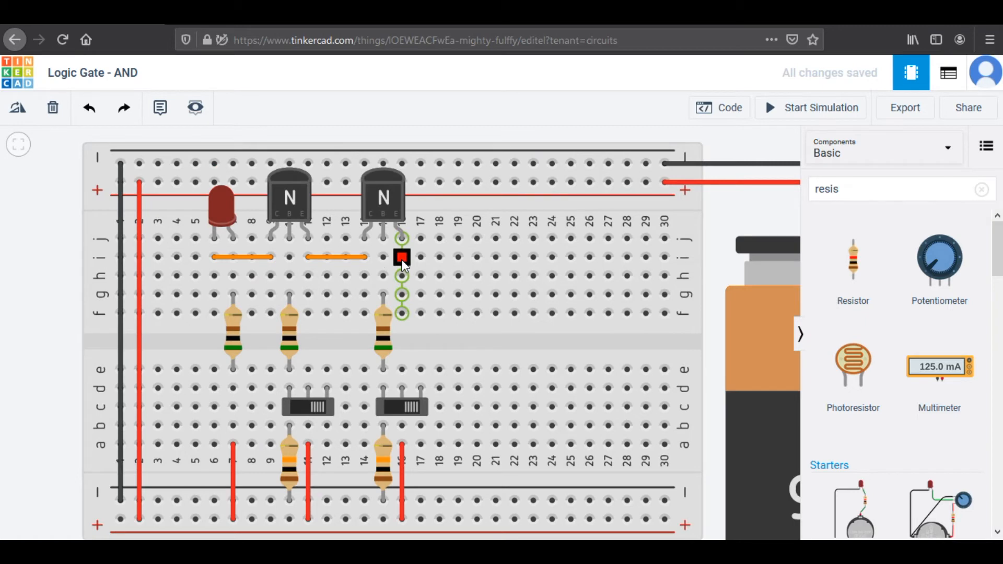
Connect the second transistor's emitter column at i16 to the upper negative rail at column 19 with a black wire bent at row i.
click(402, 256)
click(458, 164)
click(685, 174)
click(656, 193)
drag(436, 214, 458, 256)
click(718, 274)
drag(719, 274, 719, 265)
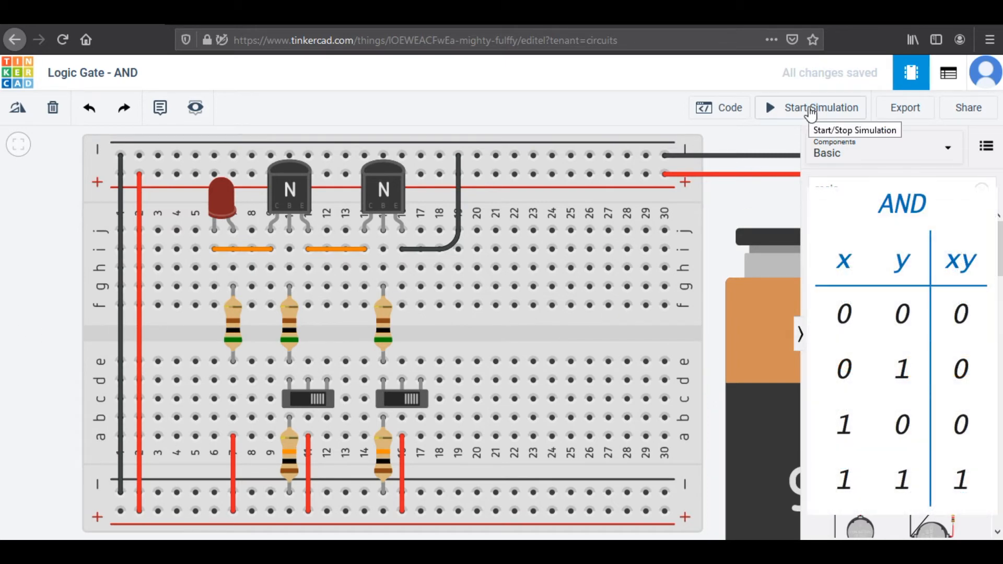
Start the simulation and test the gate with only the second slideswitch on, returning that switch to off.
click(810, 111)
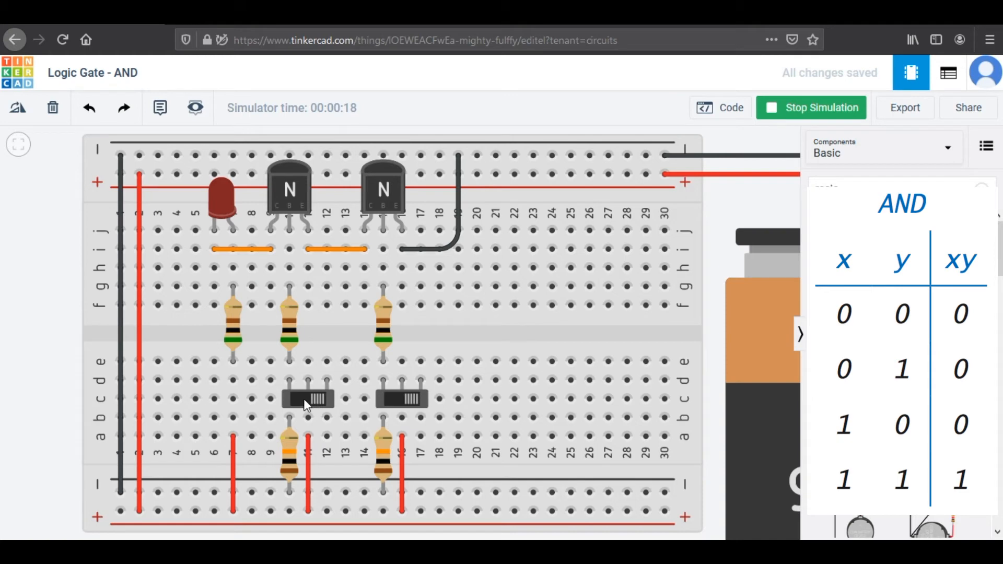
click(393, 399)
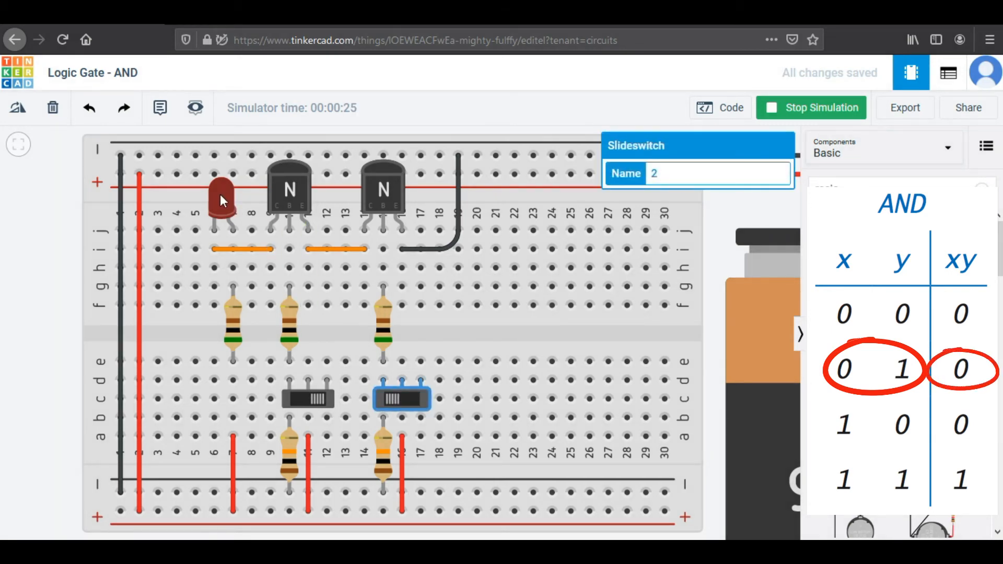
click(406, 399)
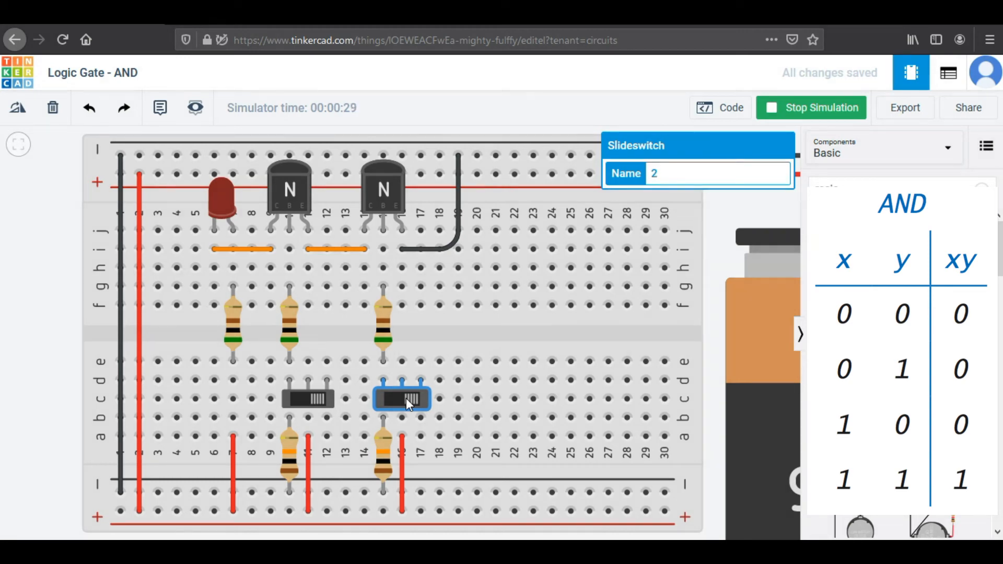
Test the gate with the first slideswitch on alone and with both switches on, and stop the simulation.
click(300, 400)
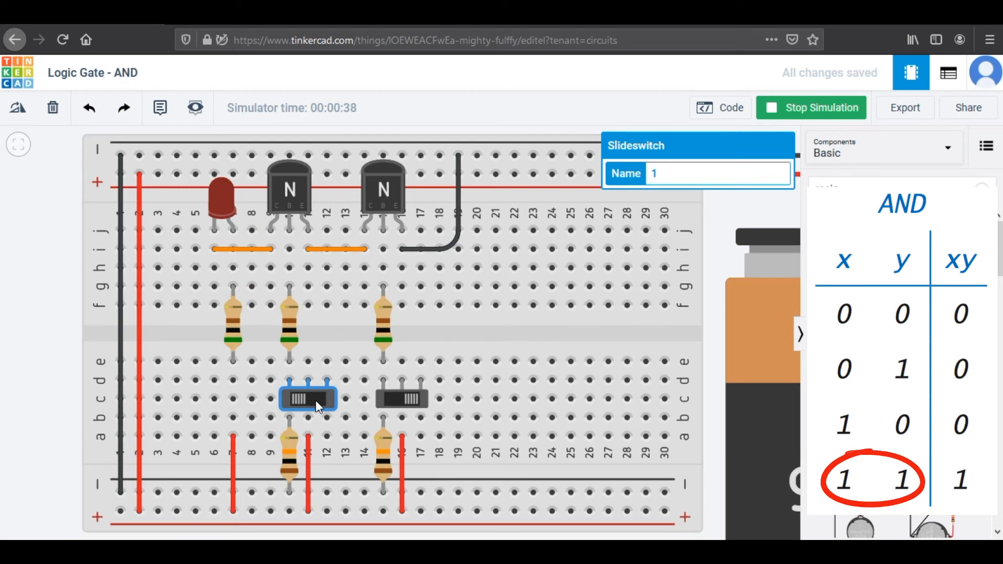
click(395, 399)
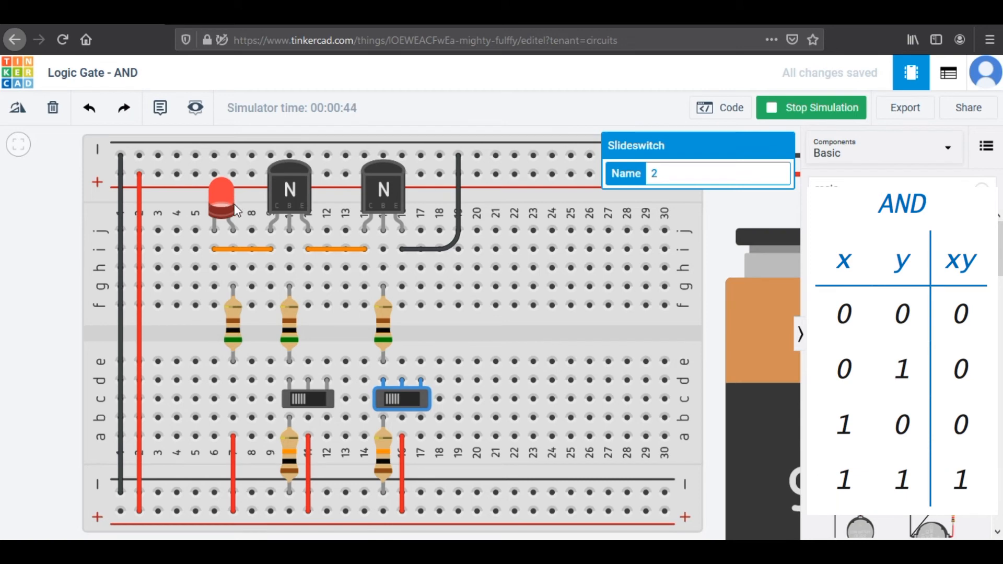
click(399, 395)
click(775, 104)
click(712, 213)
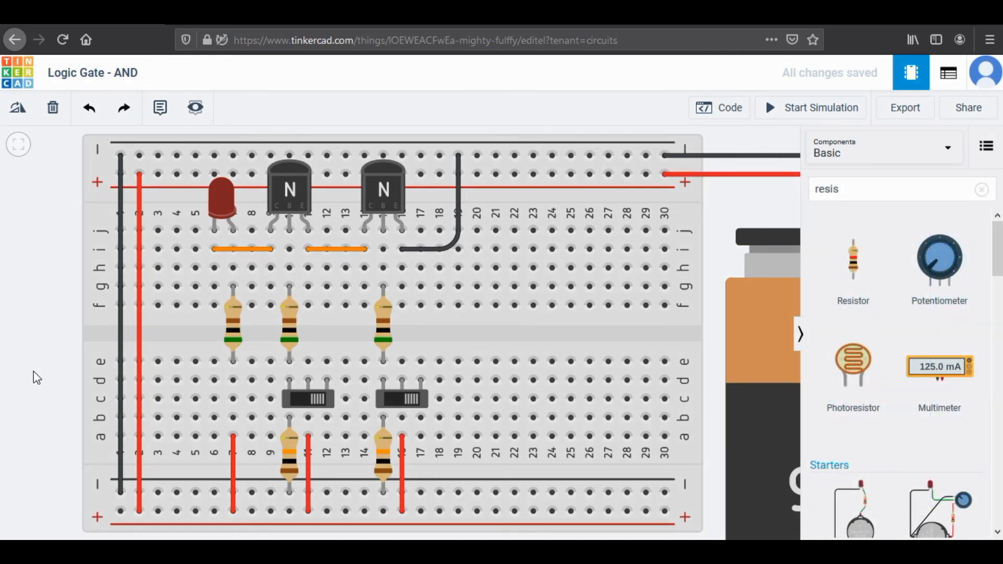
click(232, 512)
drag(232, 513, 236, 238)
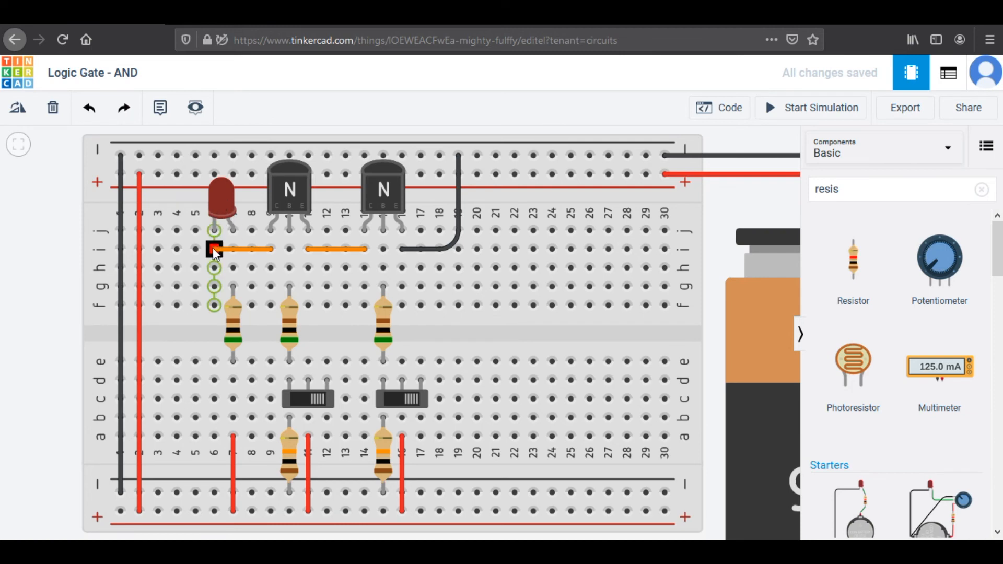
drag(215, 252, 308, 249)
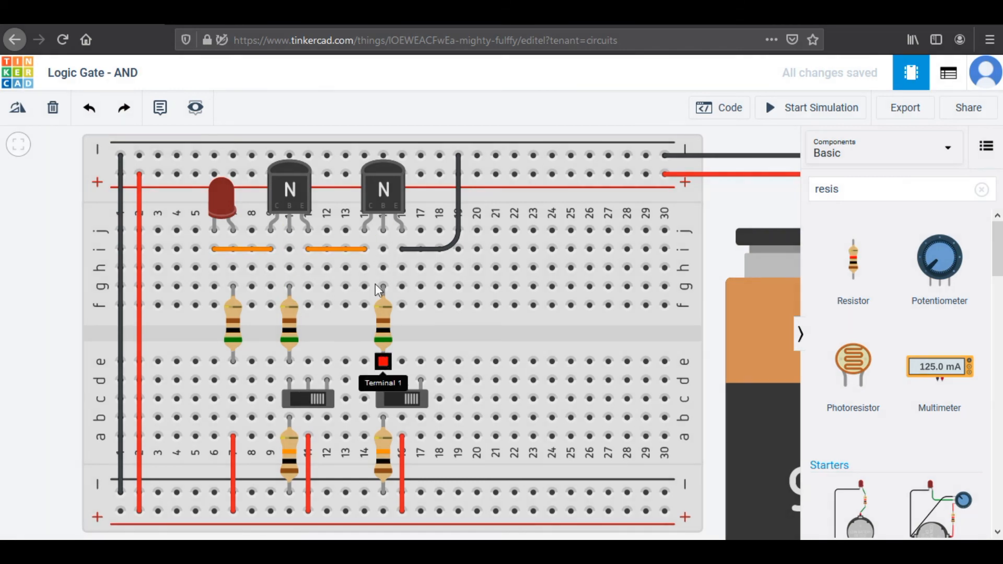
Run the simulation again and turn on the first slideswitch followed by the second to check the LED.
click(767, 107)
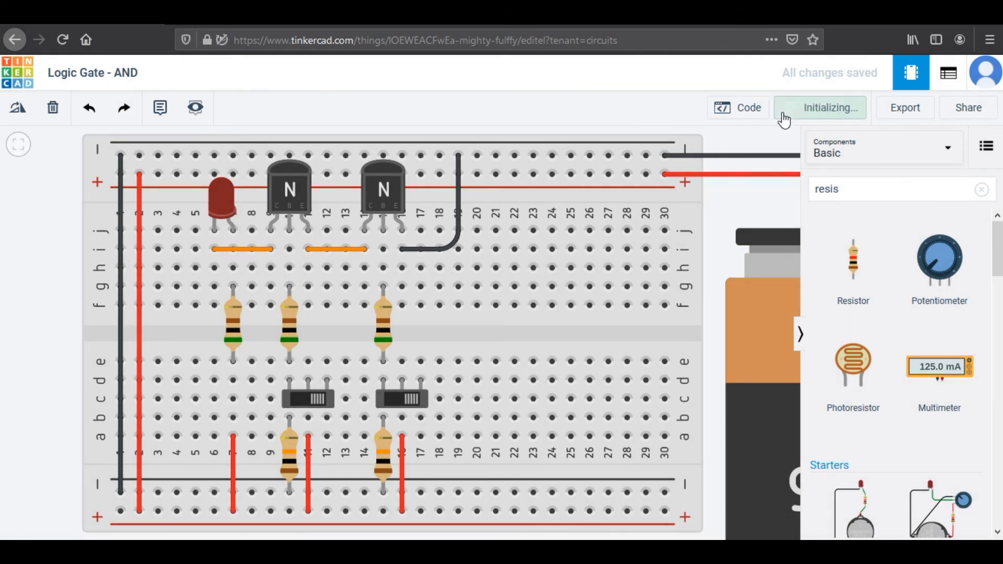
click(303, 401)
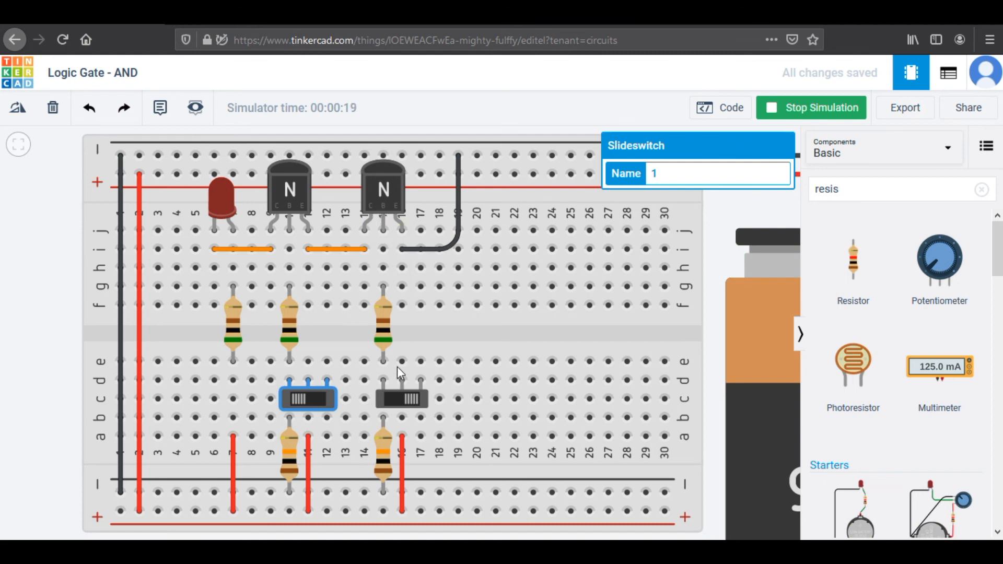
click(393, 399)
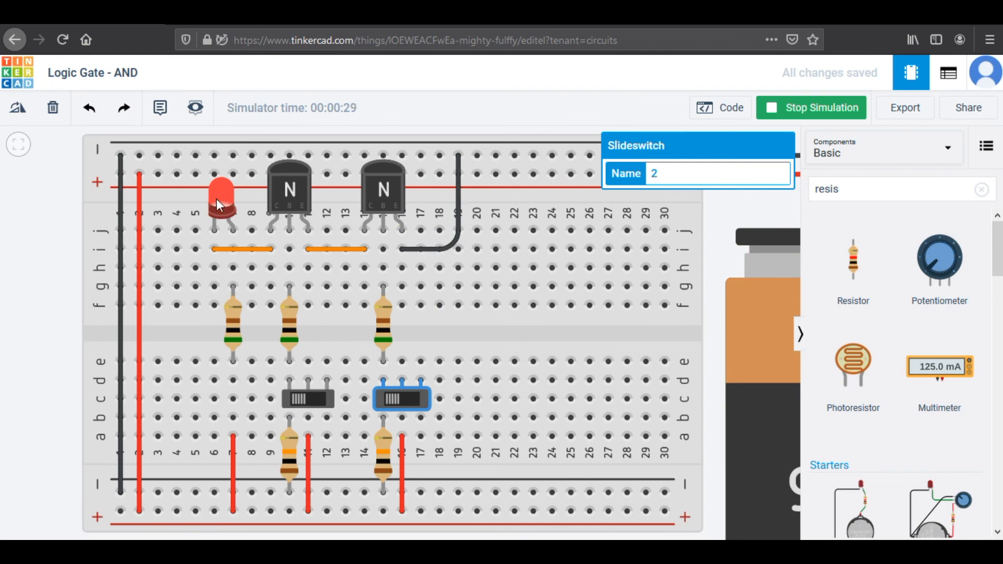
Stop the simulation and return to the circuit designs dashboard.
click(40, 262)
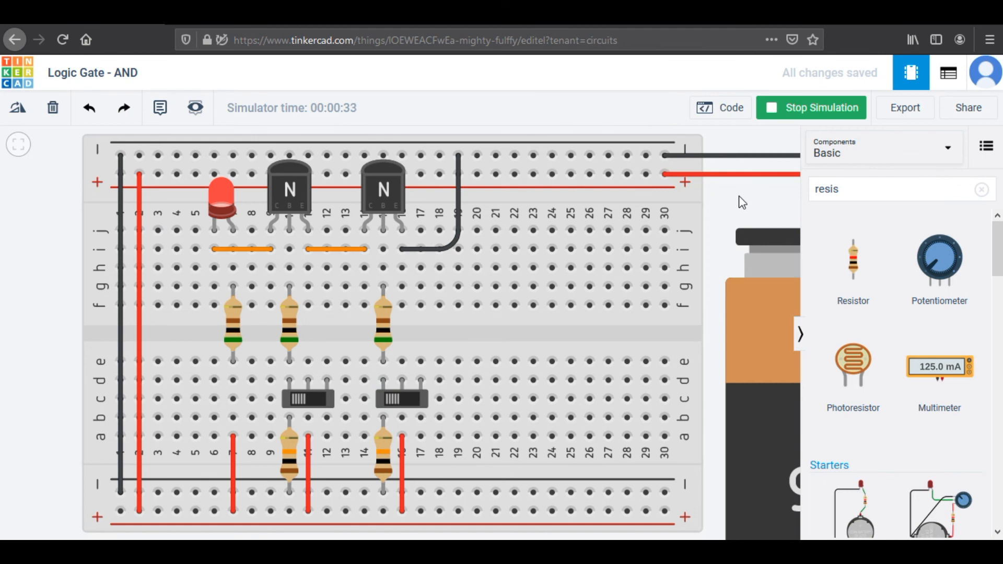
click(791, 110)
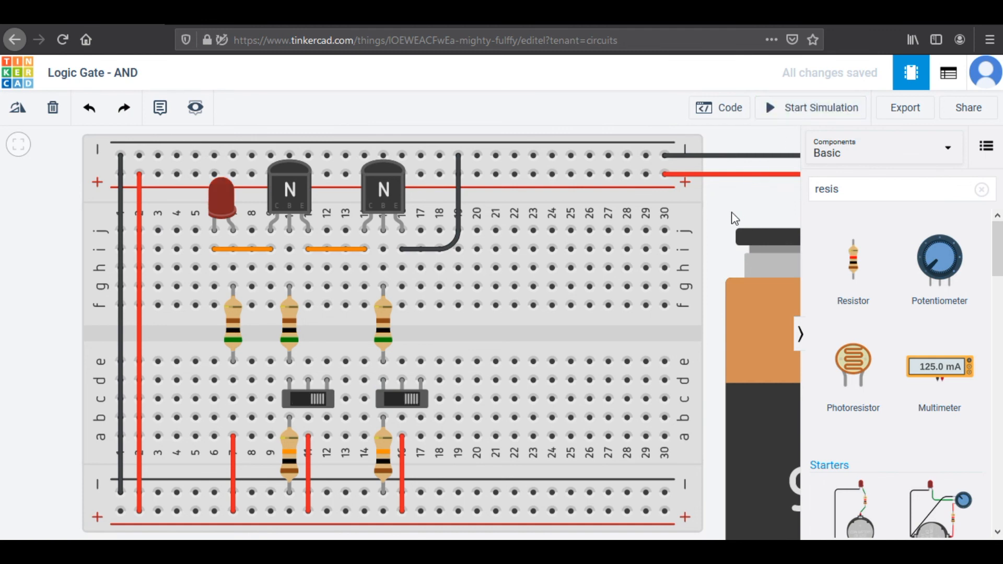
click(17, 78)
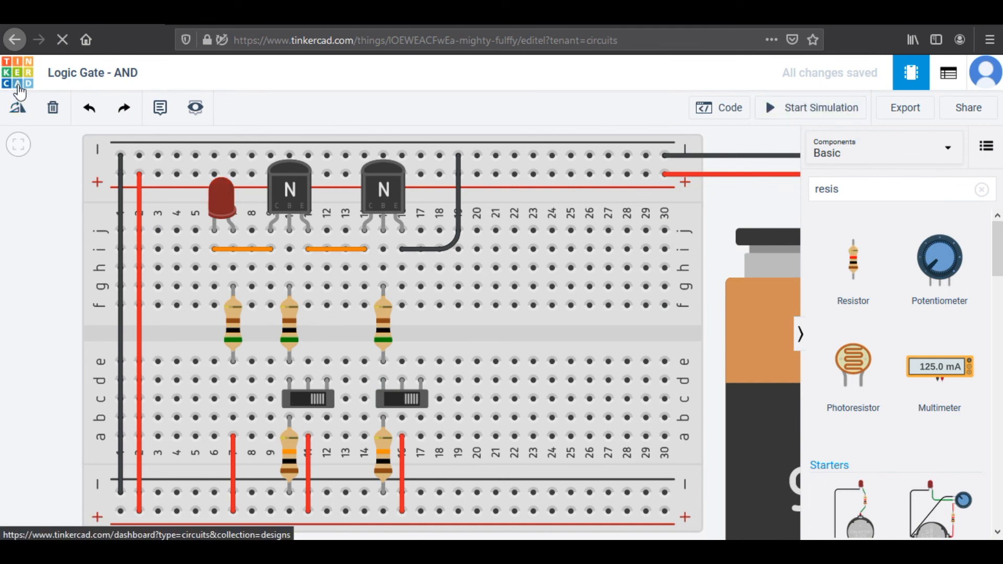